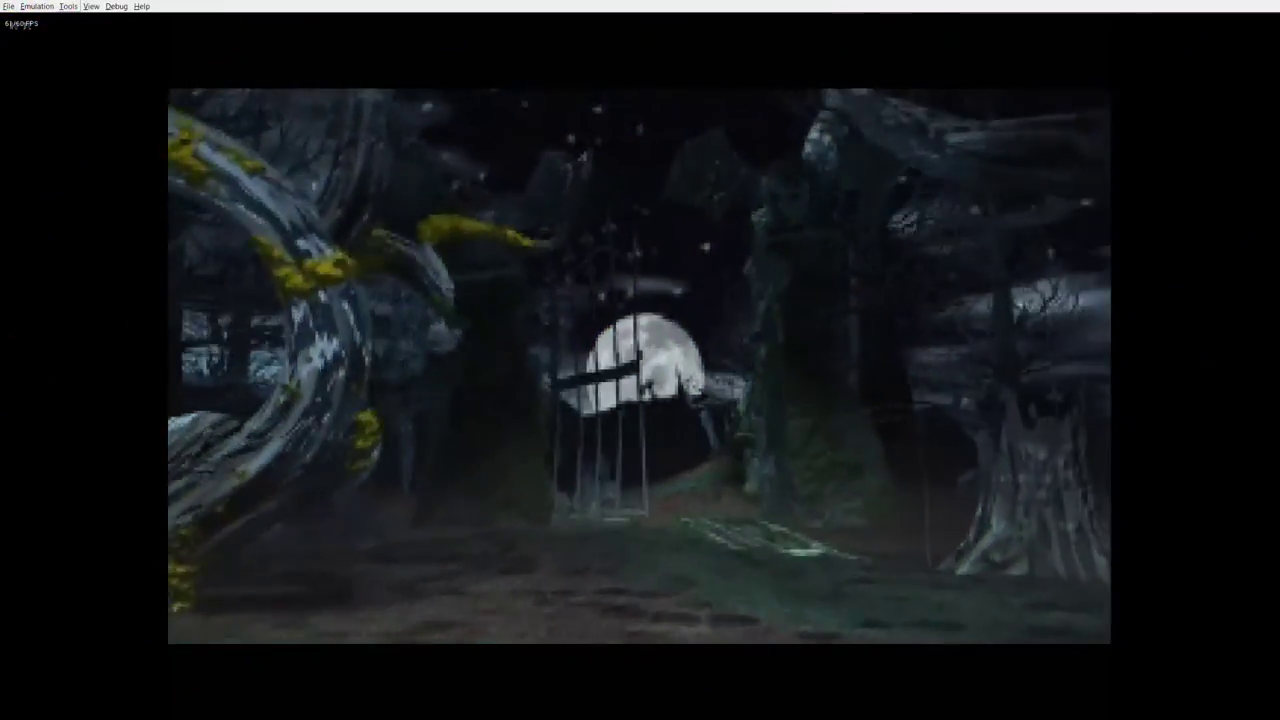
Step: Open the Kronos window's system menu over the running Mr. Bones game
key(alt+space)
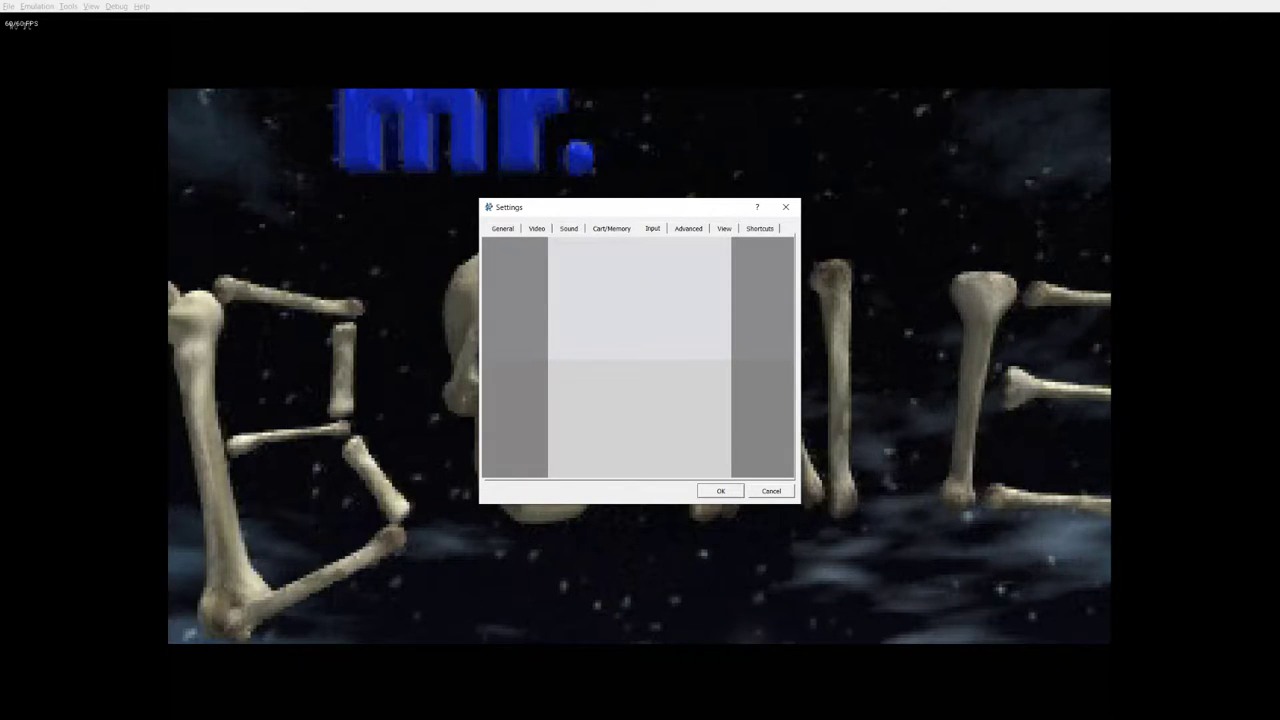
Step: Bring up Windows search and cycle focus through its search pane entries
key(super+s)
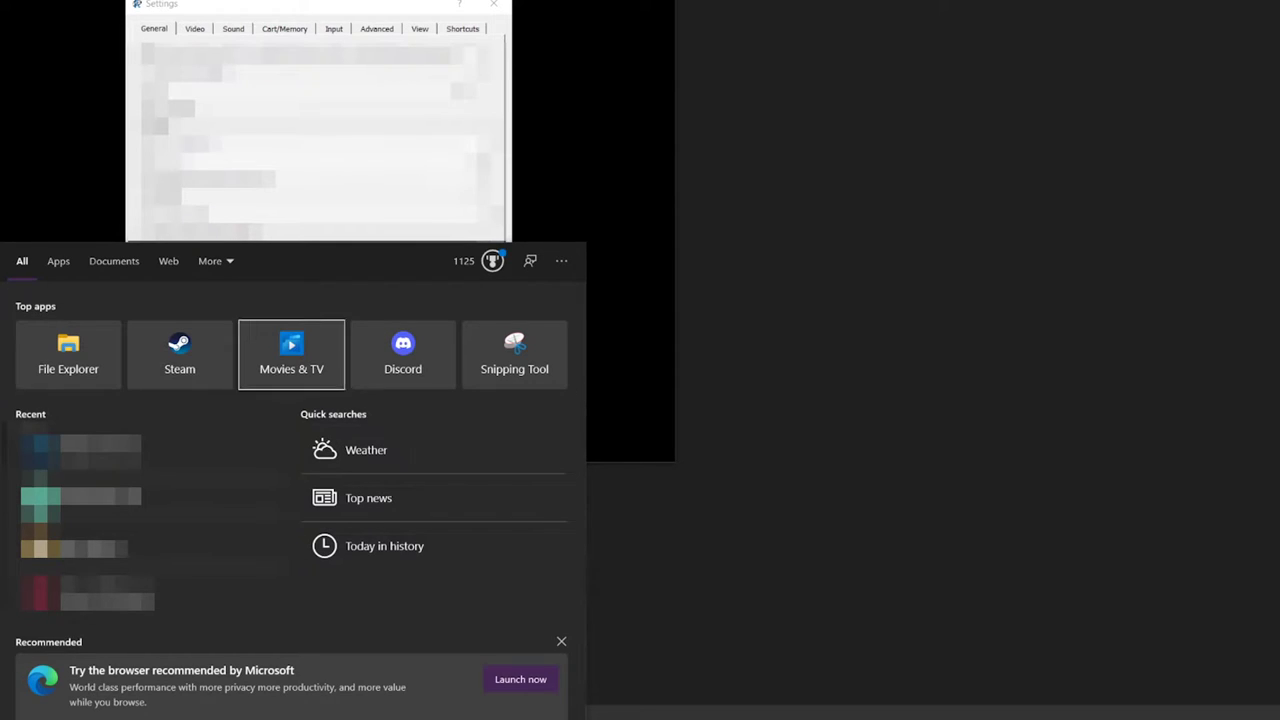
key(Tab)
key(Tab)
key(Tab)
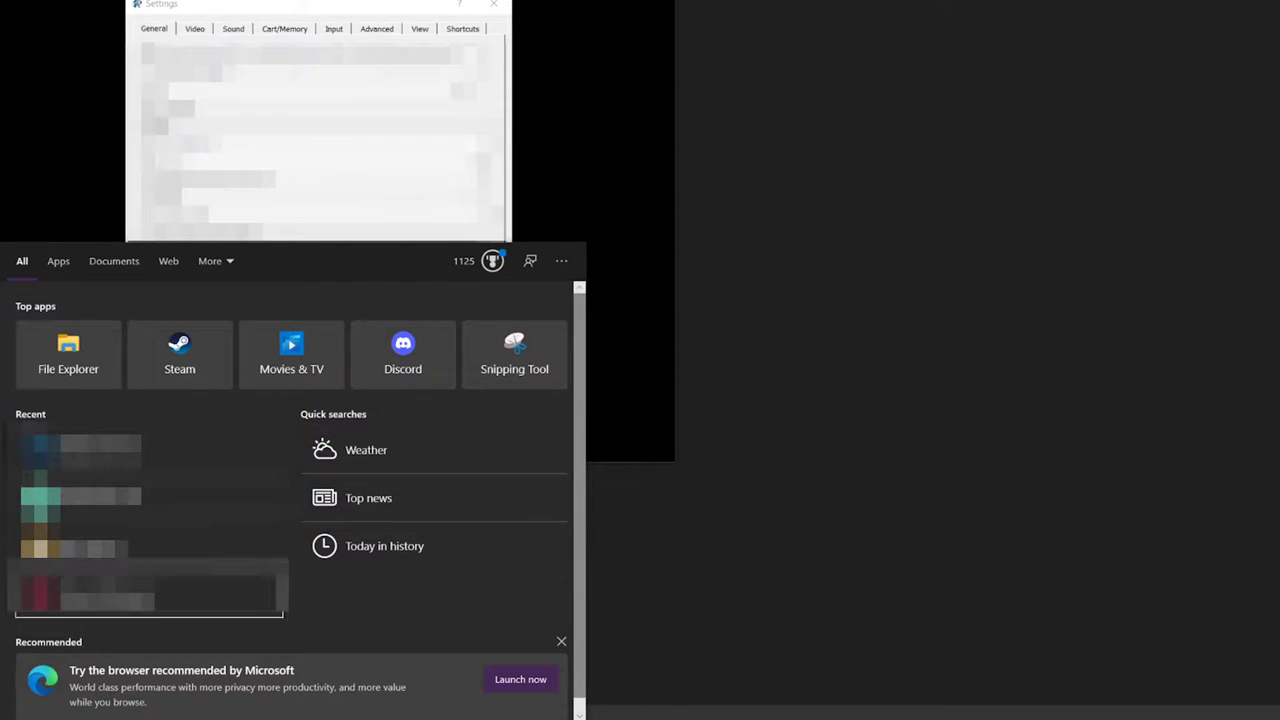
key(Tab)
key(Tab)
key(Tab)
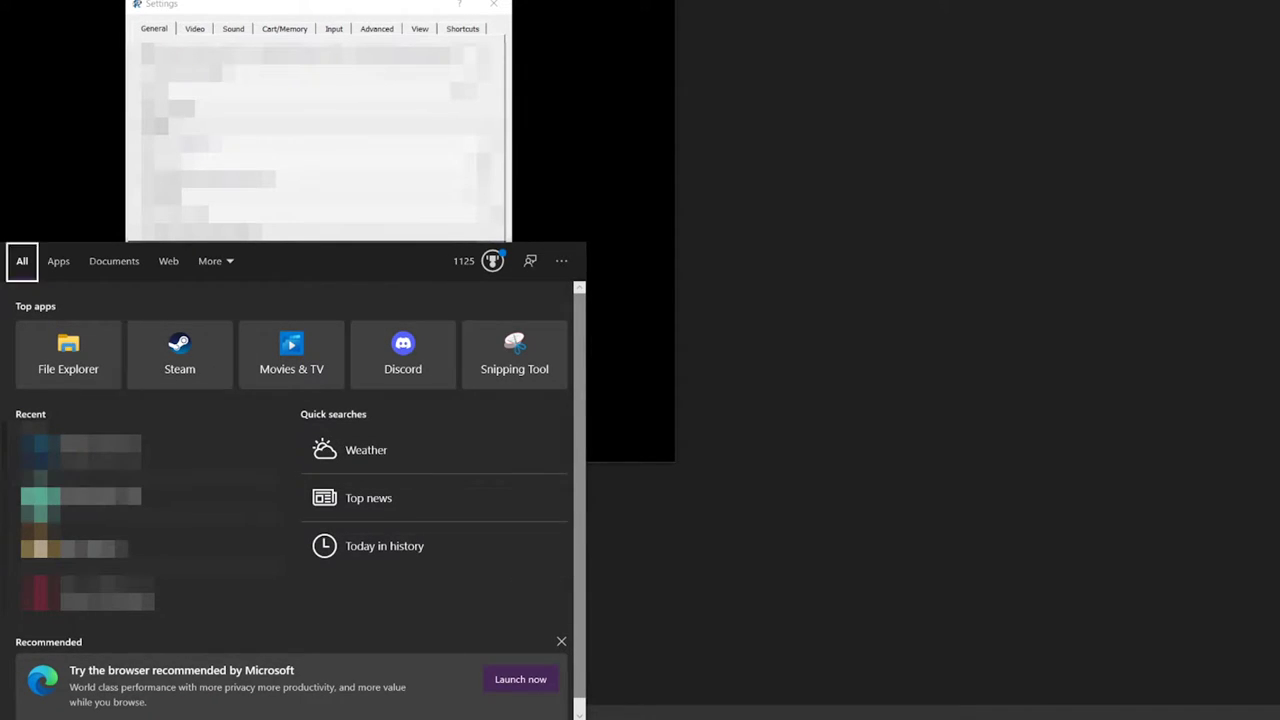
key(Tab)
key(Tab)
key(Tab)
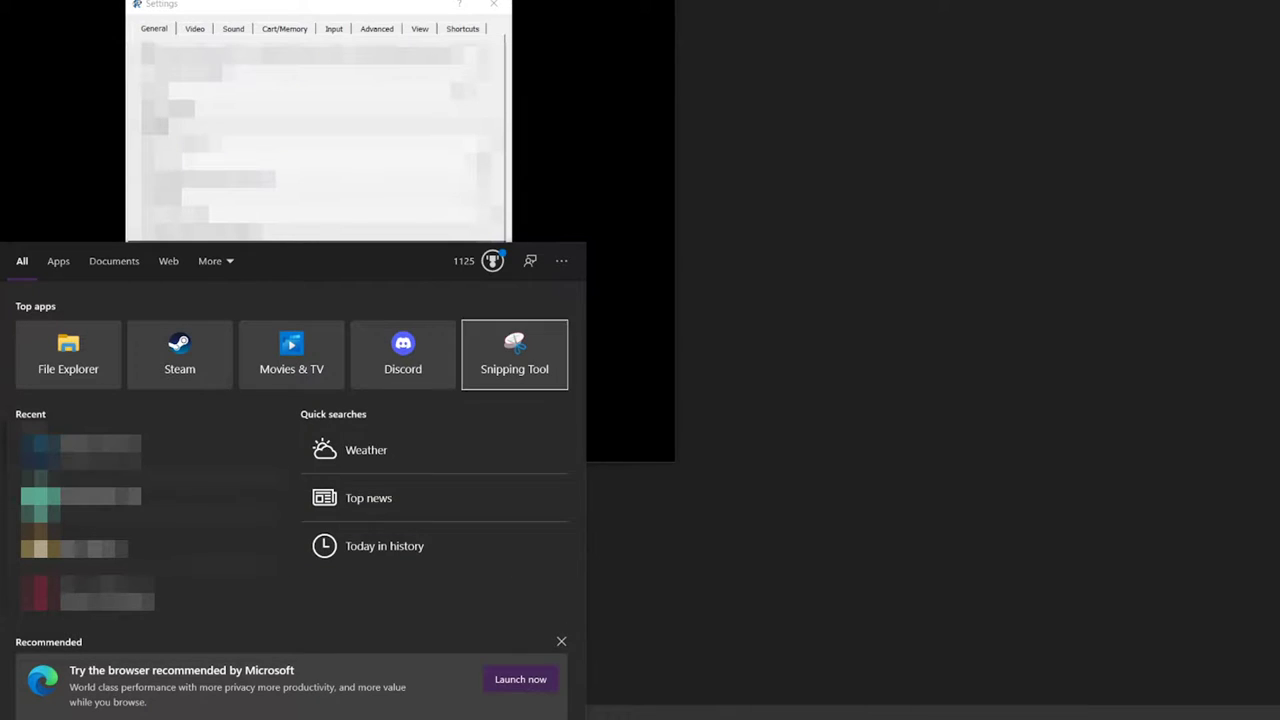
key(Tab)
key(Tab)
key(Tab)
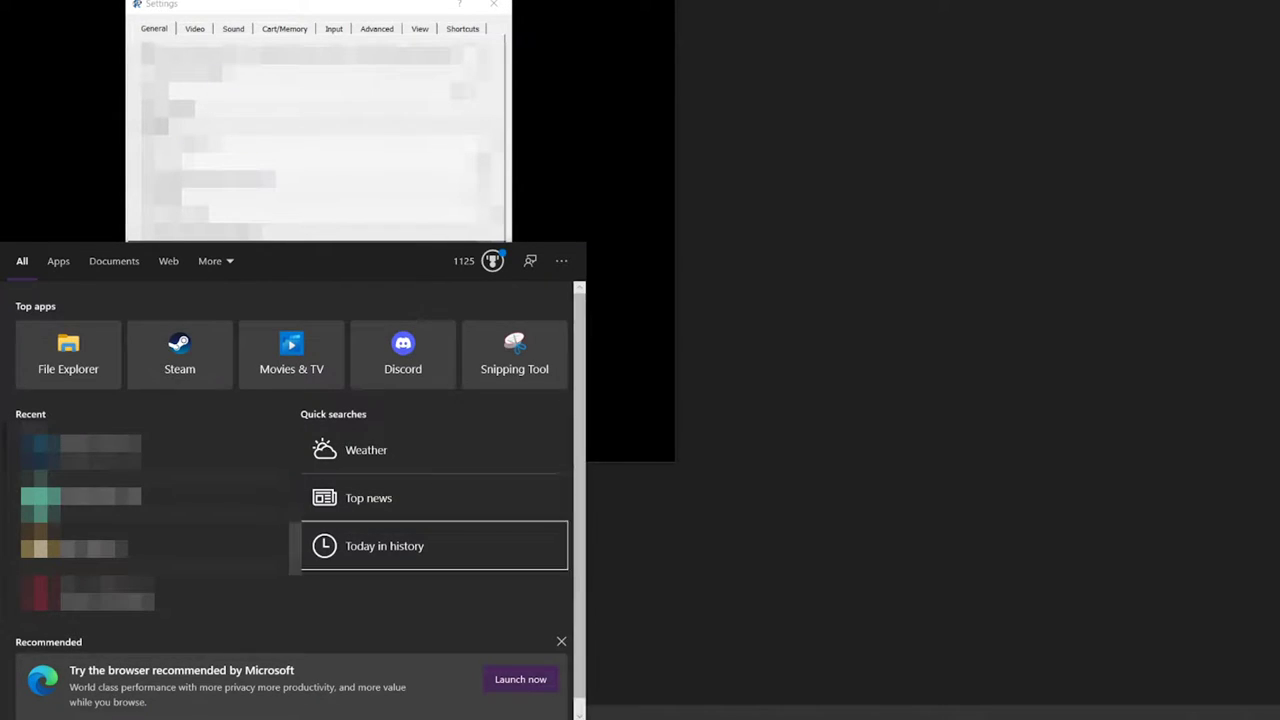
key(Tab)
key(Tab)
key(Tab)
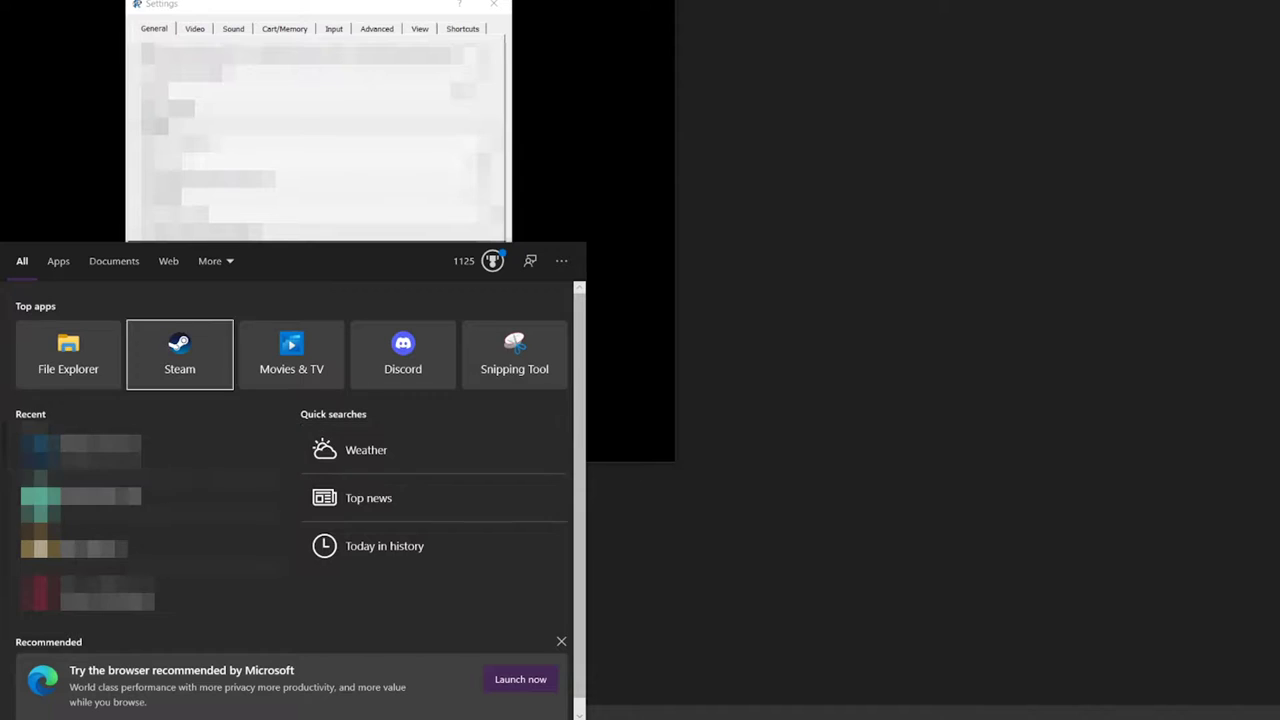
key(Tab)
key(Tab)
key(Tab)
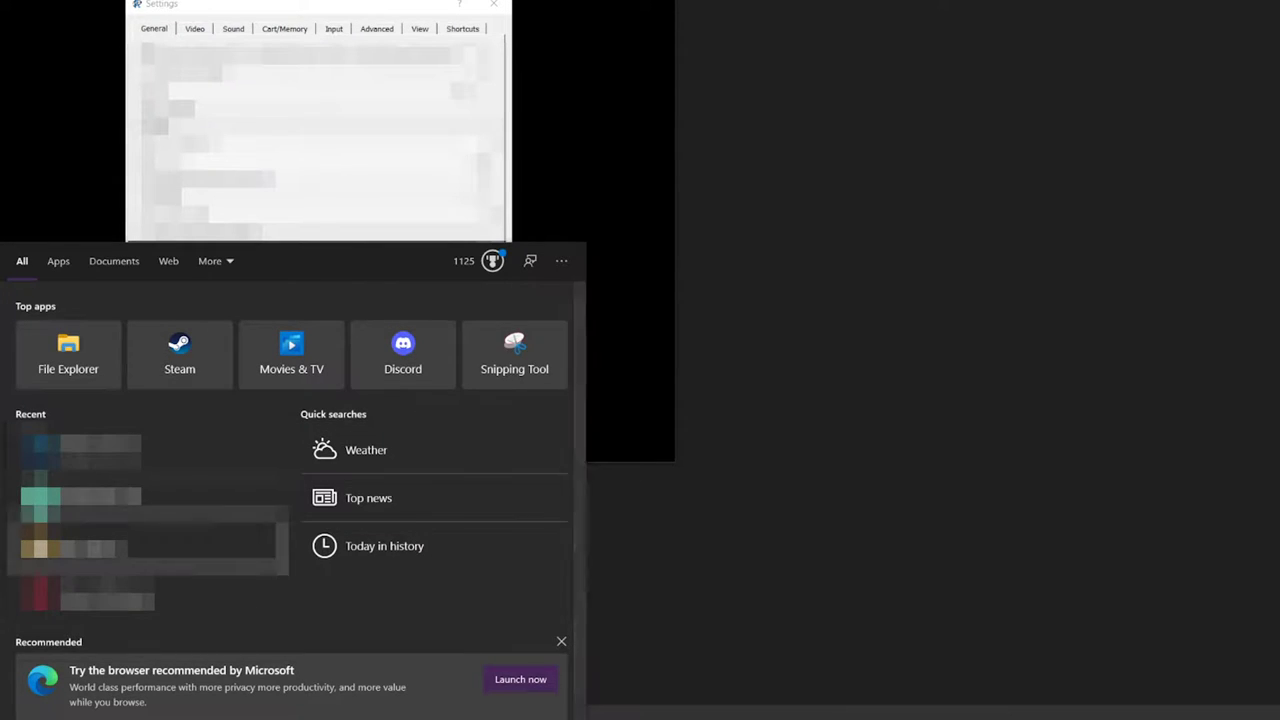
key(Tab)
key(Tab)
key(Tab)
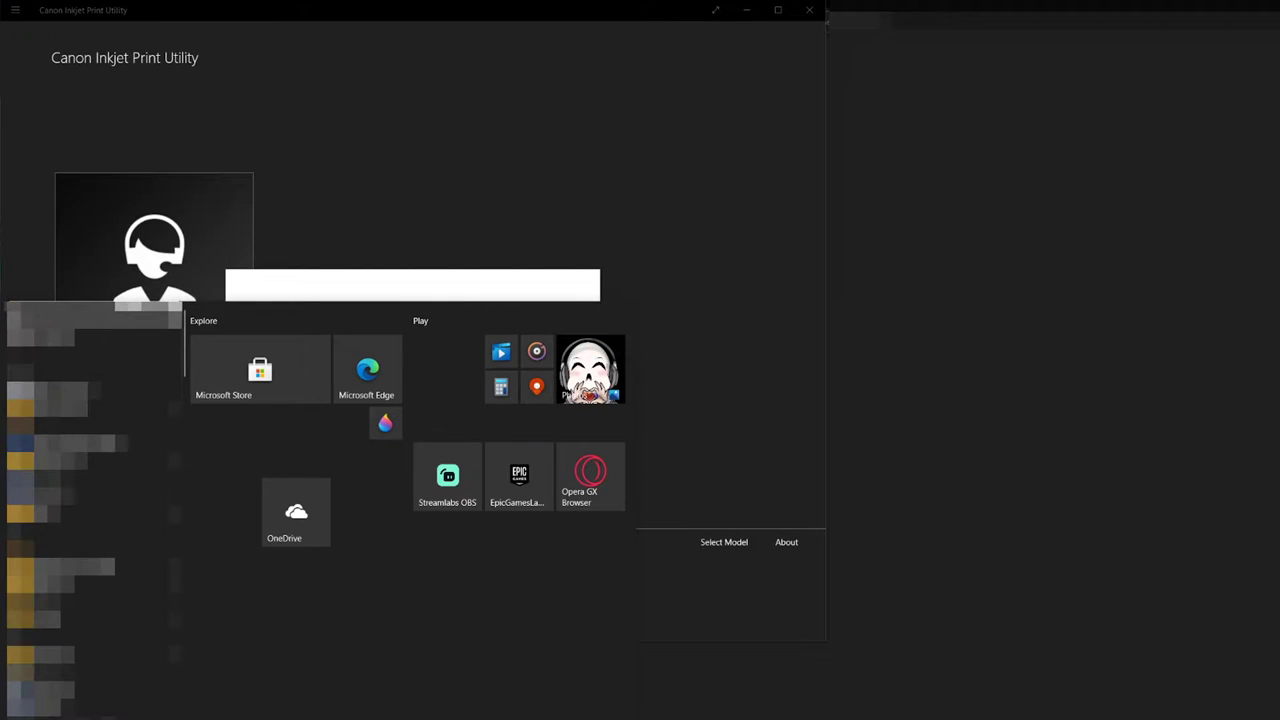
Step: Scroll down the device list while pairing the Xbox Wireless Controller
scroll(90, 500, down, 2)
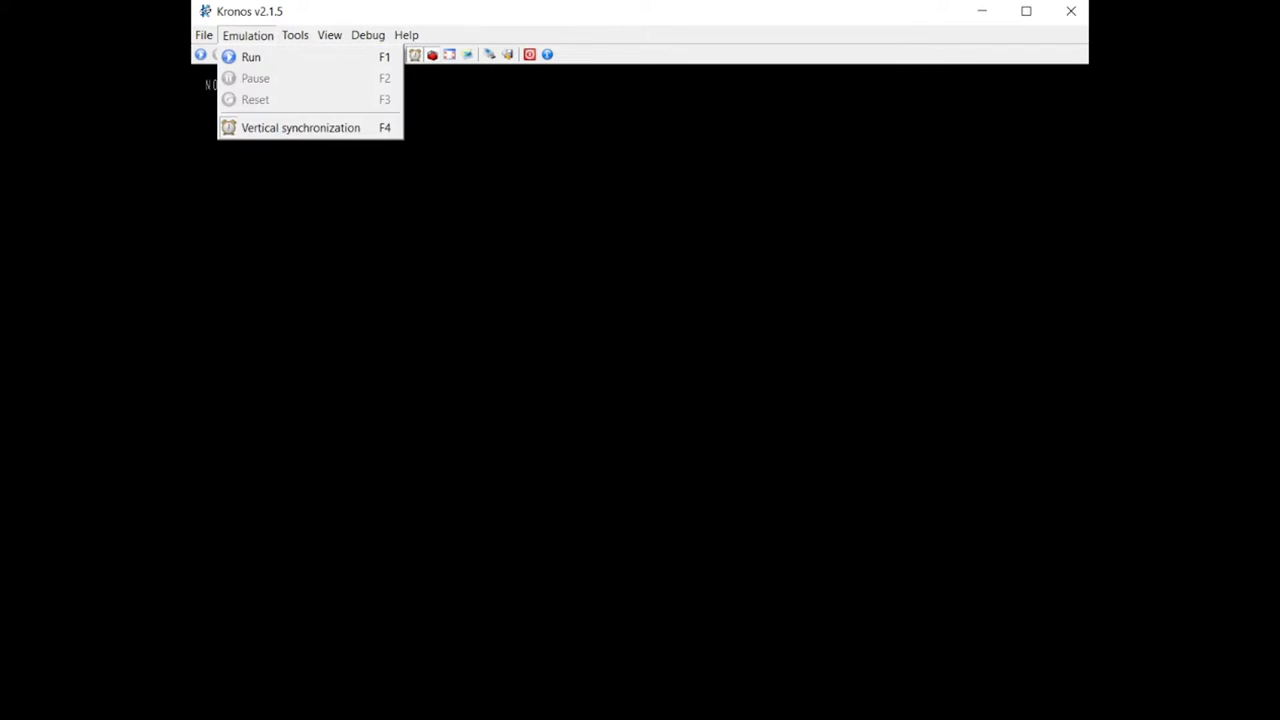
Step: Run the loaded Mr. Bones game and skip past the copyright screen
click(265, 168)
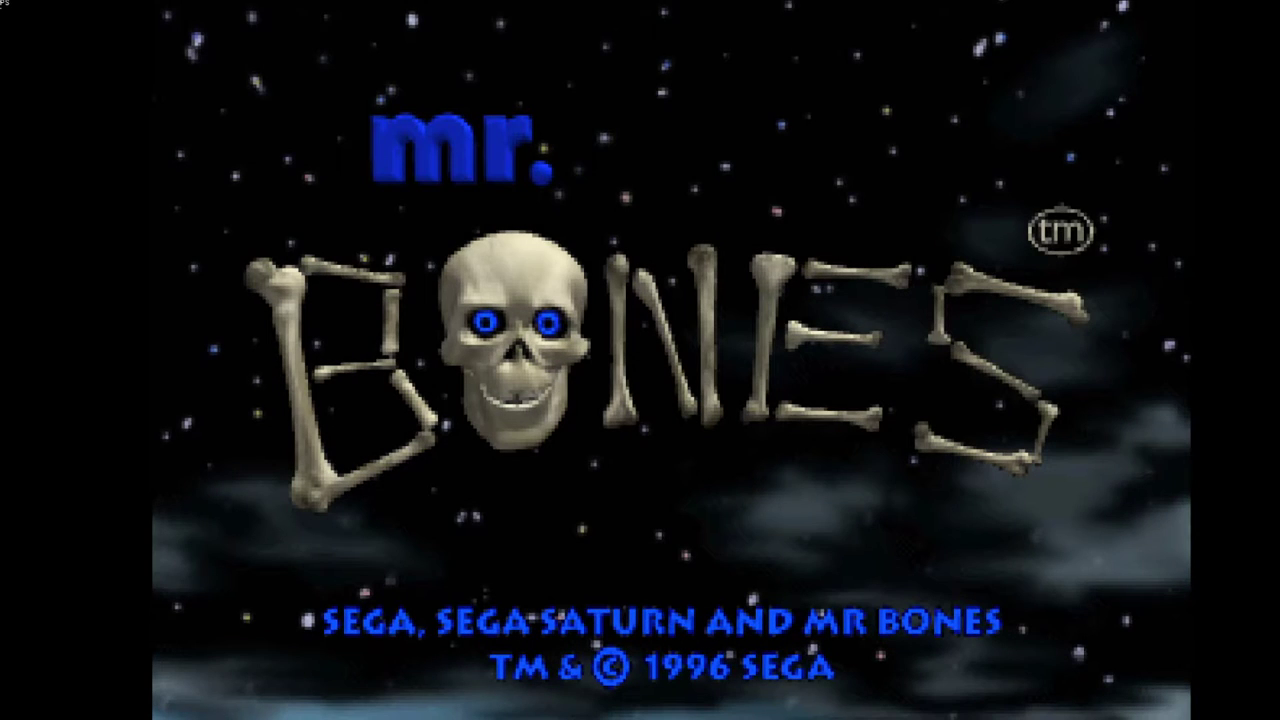
key(Return)
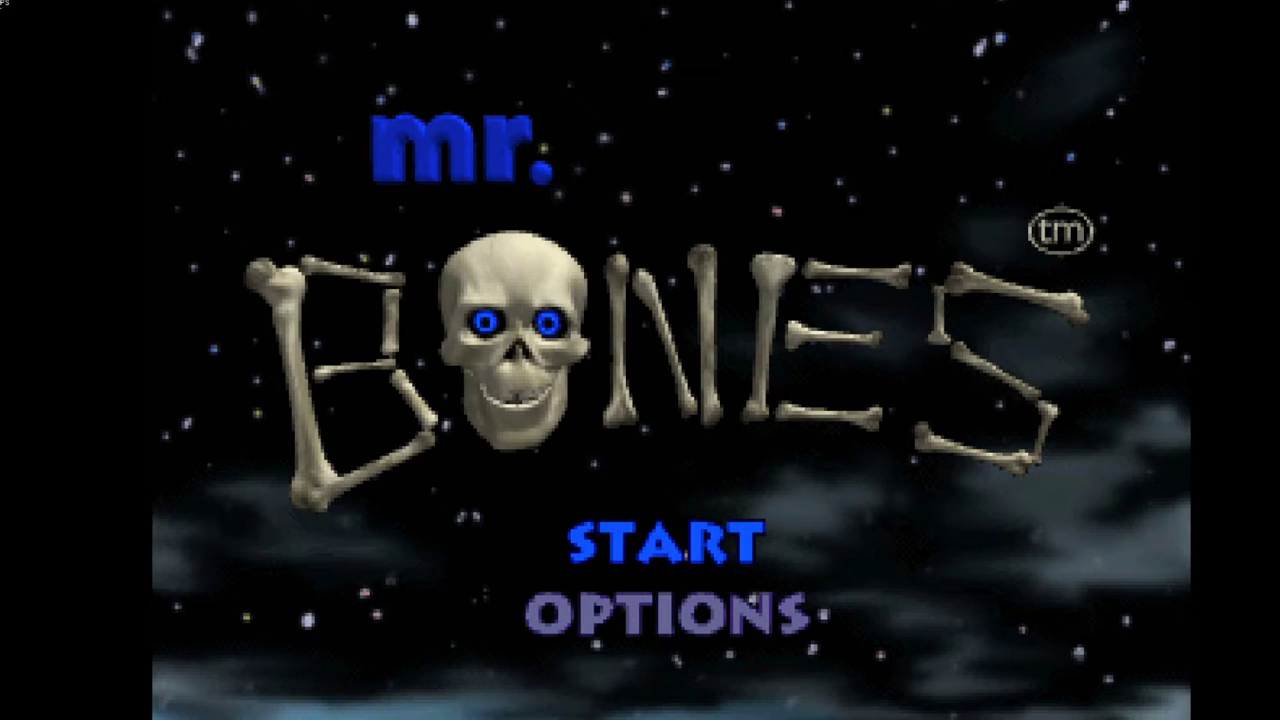
Step: Start THE VALLEY level from the Mr. Bones level select list
key(Return)
key(Down)
key(Down)
key(Down)
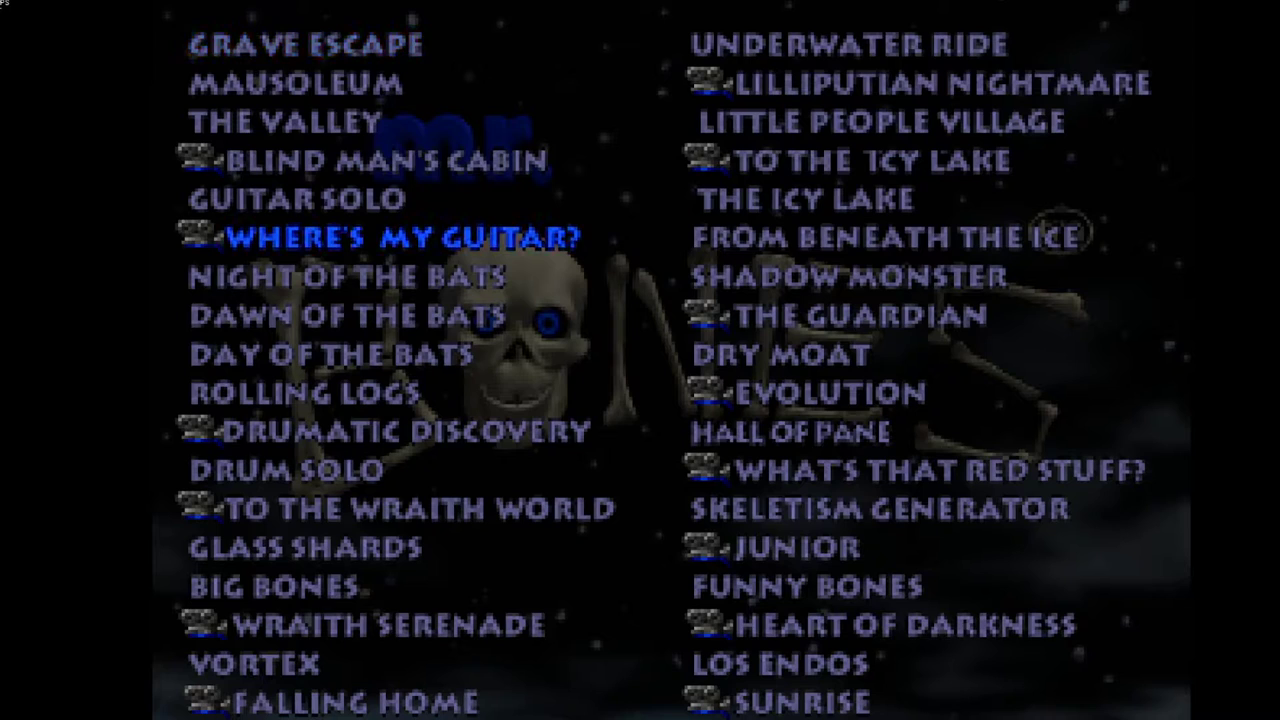
key(Up)
key(Up)
key(Up)
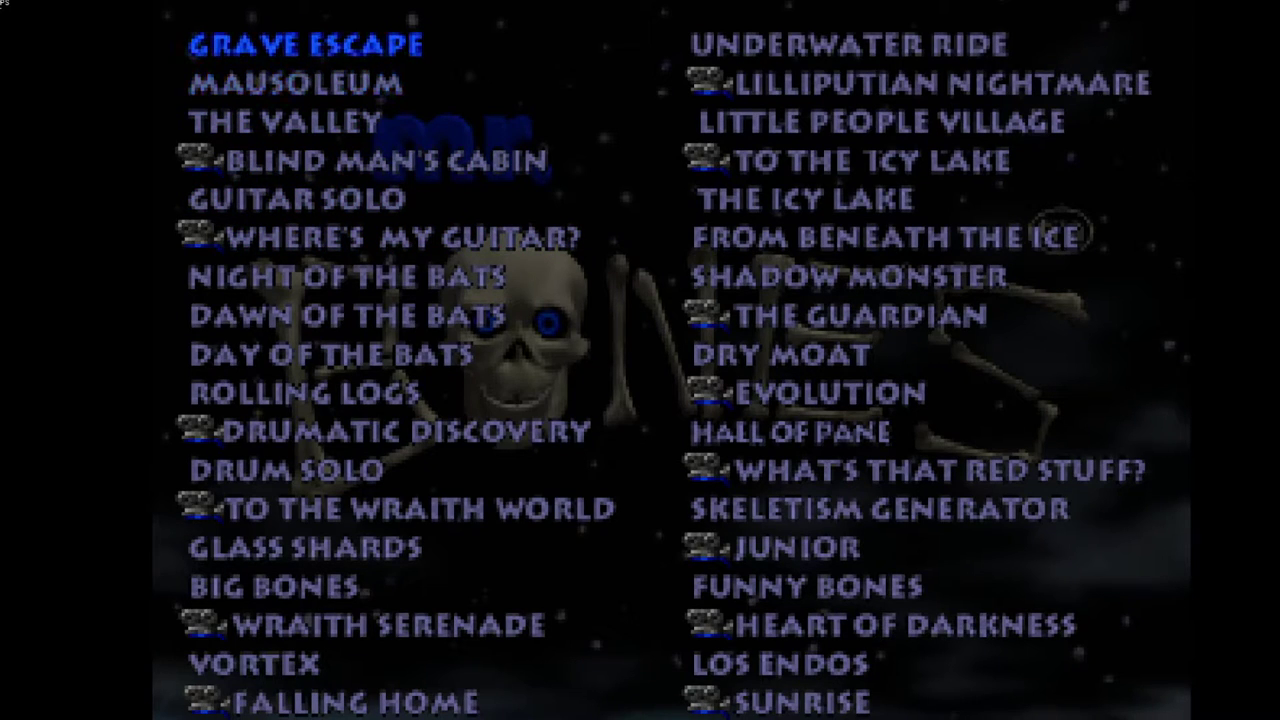
key(Down)
key(Down)
key(Return)
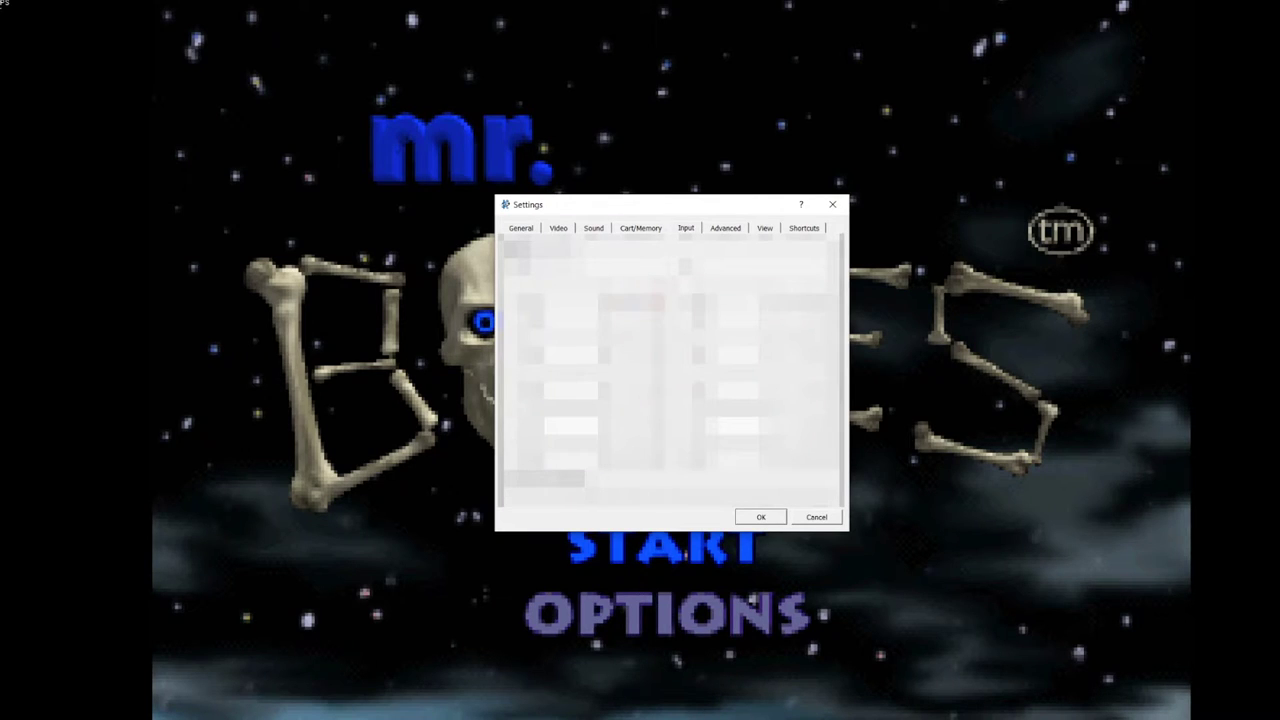
Step: Assign gamepad inputs to the D-pad Up and Down slots
click(591, 340)
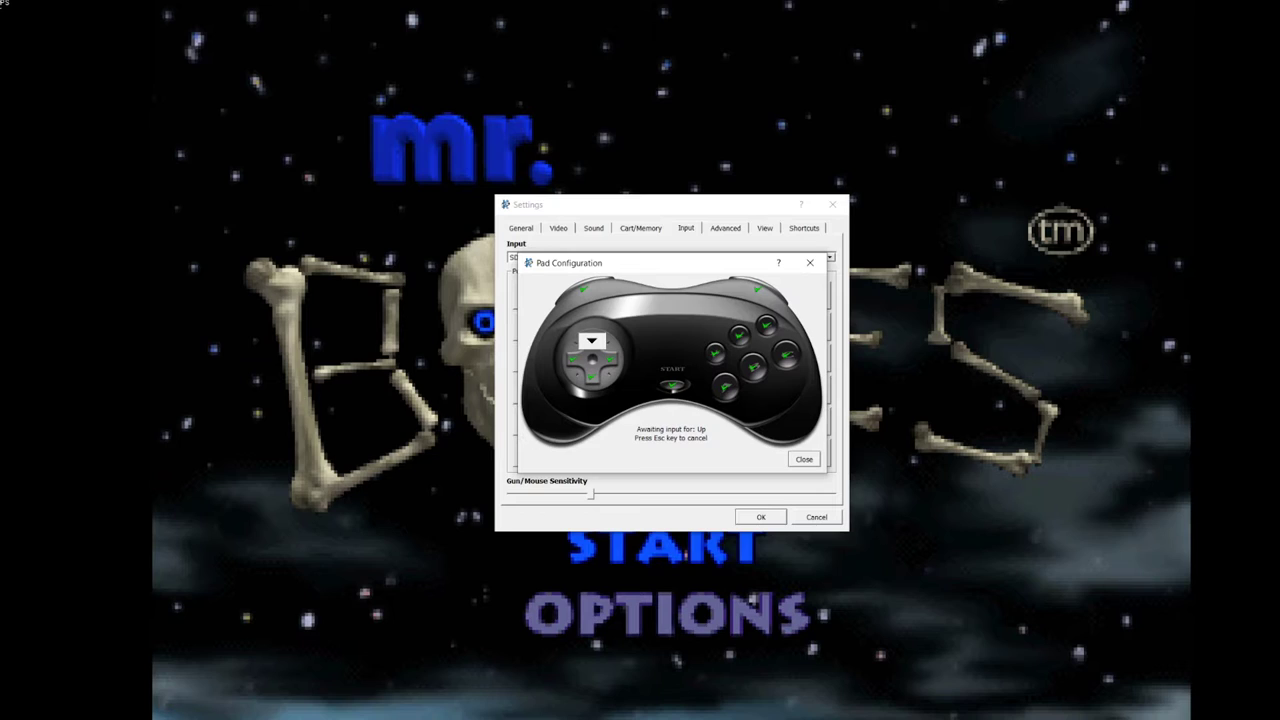
key(Up)
key(Down)
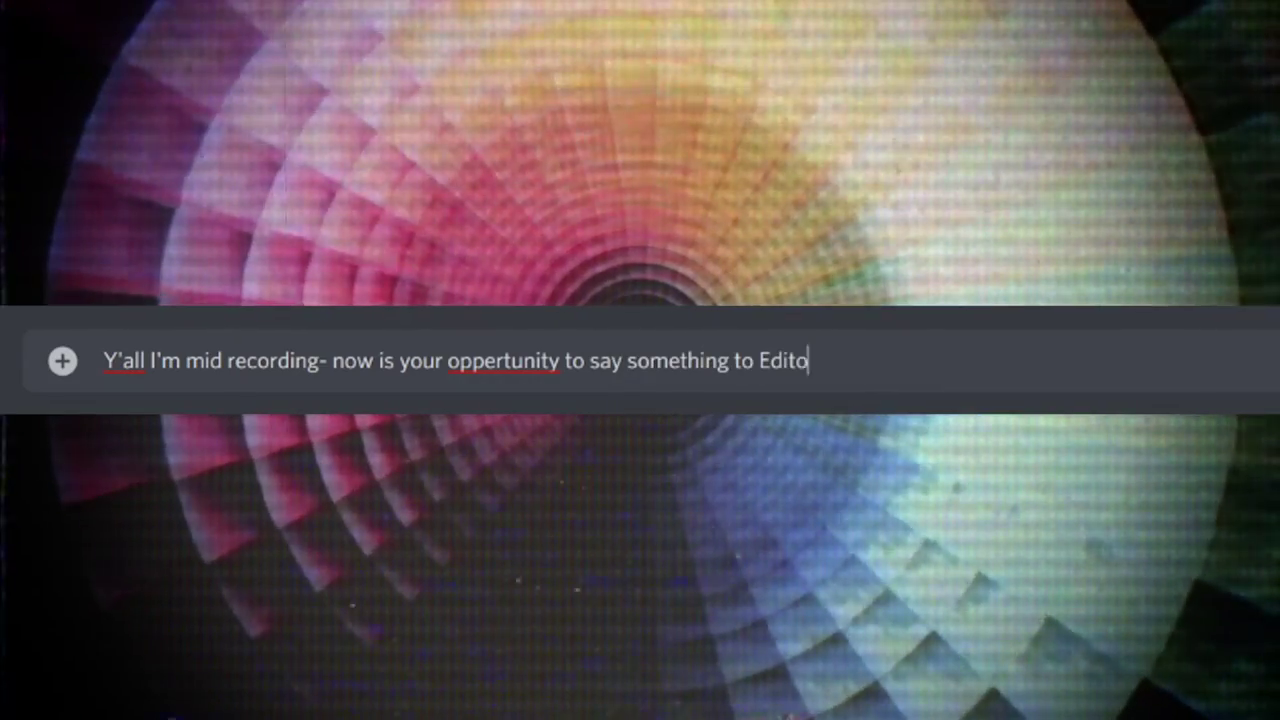
Step: Type the chat note 'Y'all I'm mid recording- now is your oppertunity to say something to Editor'
text(r)
Step: Send the mid-recording note, then draft '**I have Discord on screen** >:3'
key(Return)
text(**I have Discord on s)
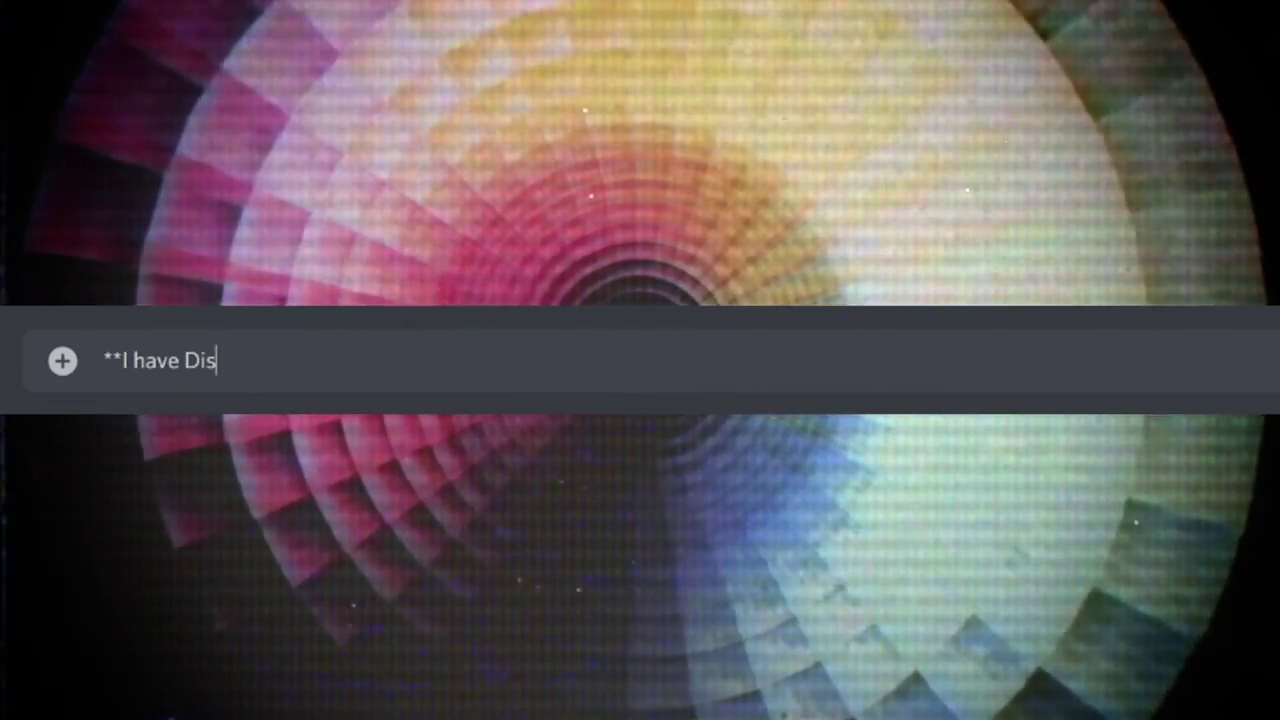